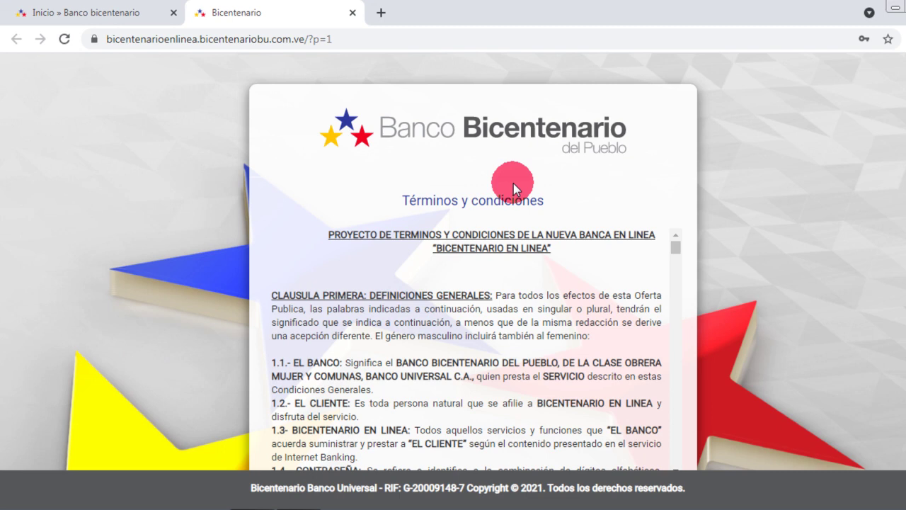
Go to the end of the terms and conditions, enter ACEPTAR as confirmation and accept them.
scroll(473, 283, down, 2)
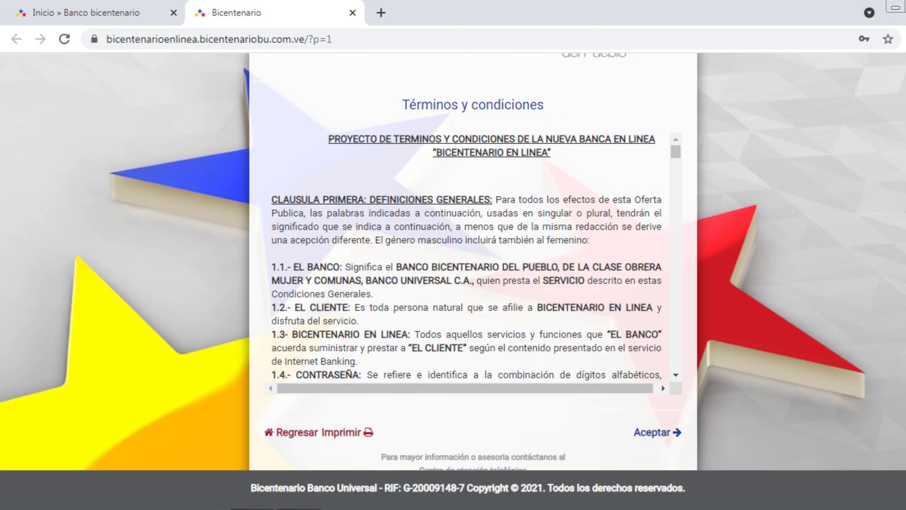
drag(676, 151, 653, 383)
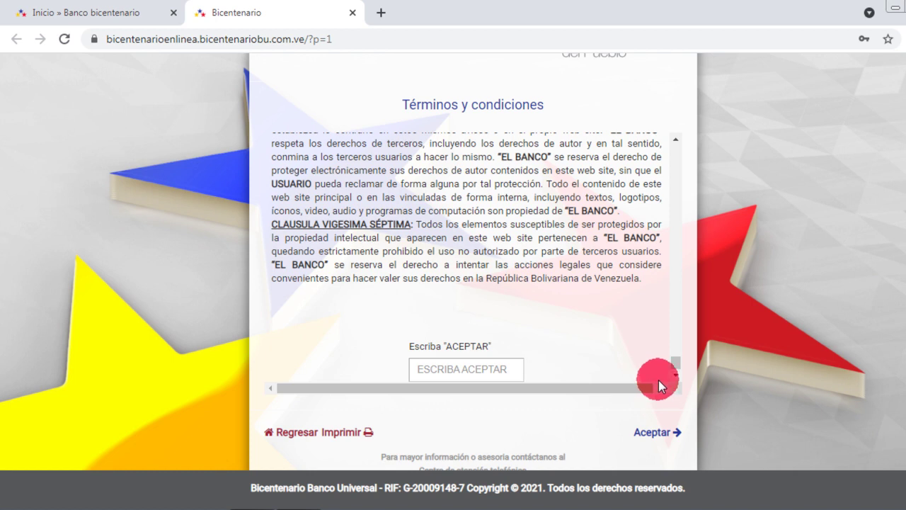
click(473, 370)
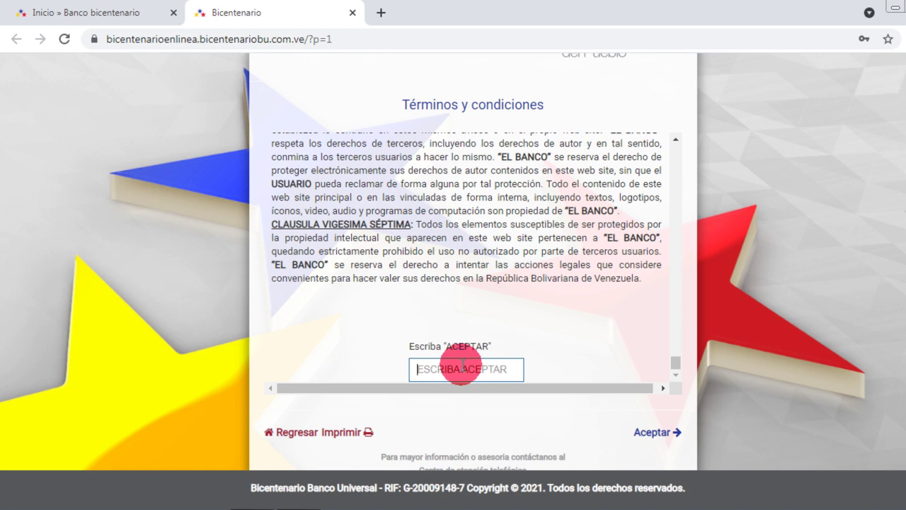
text(ACEPTAR)
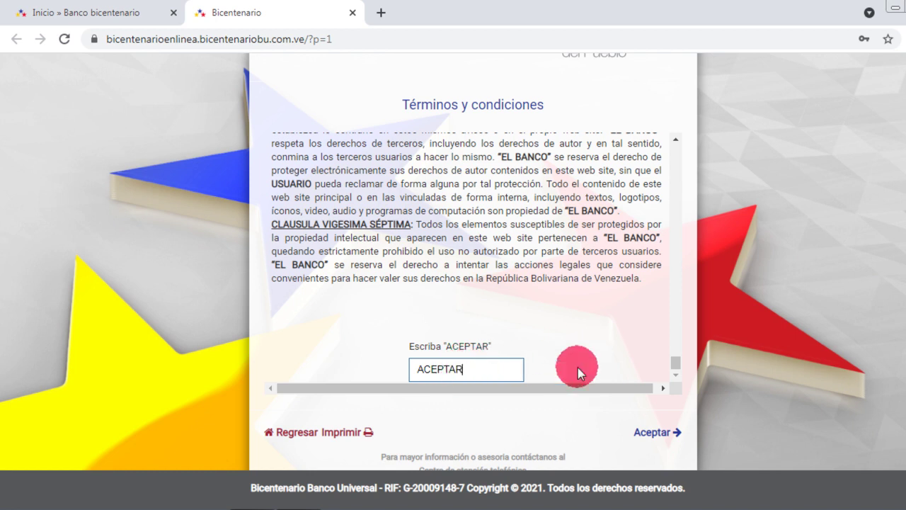
click(665, 433)
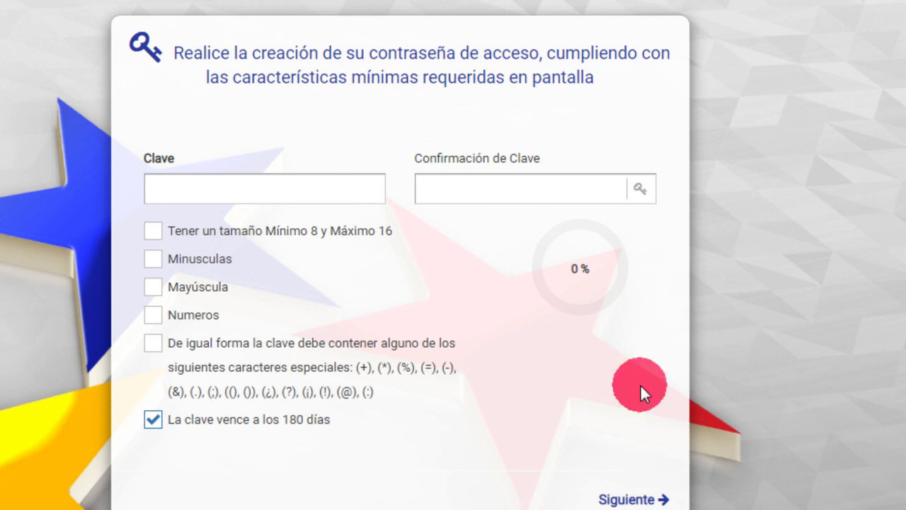
click(253, 197)
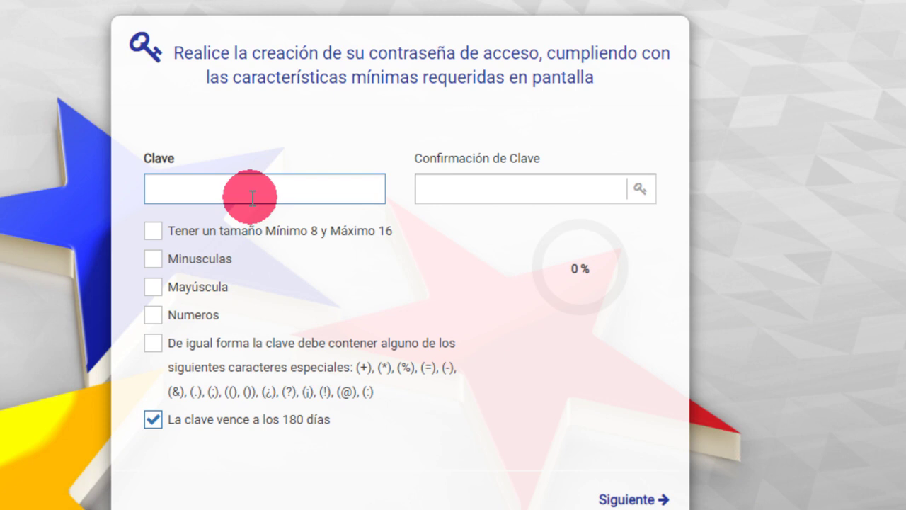
click(264, 193)
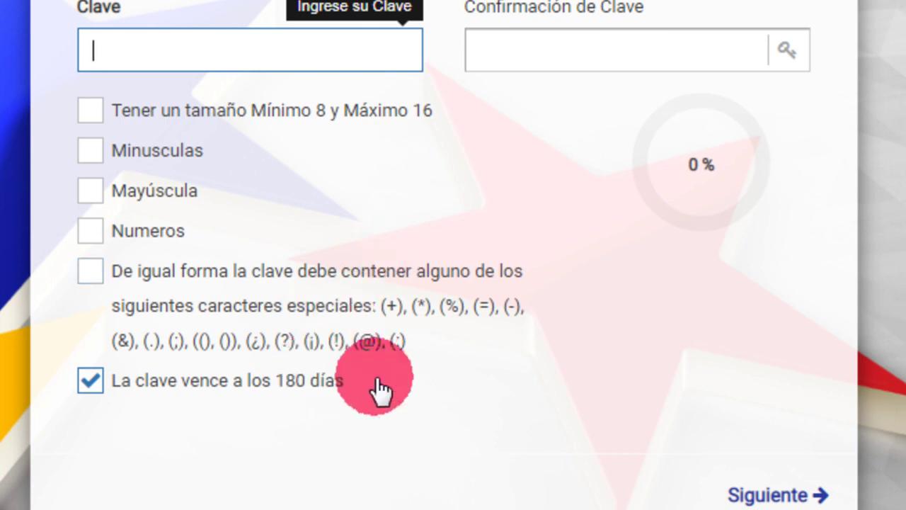
click(86, 436)
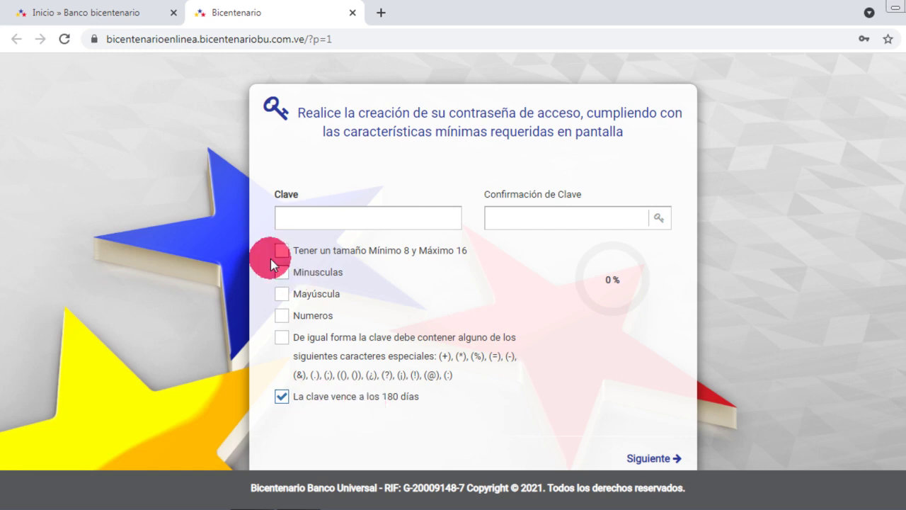
click(341, 215)
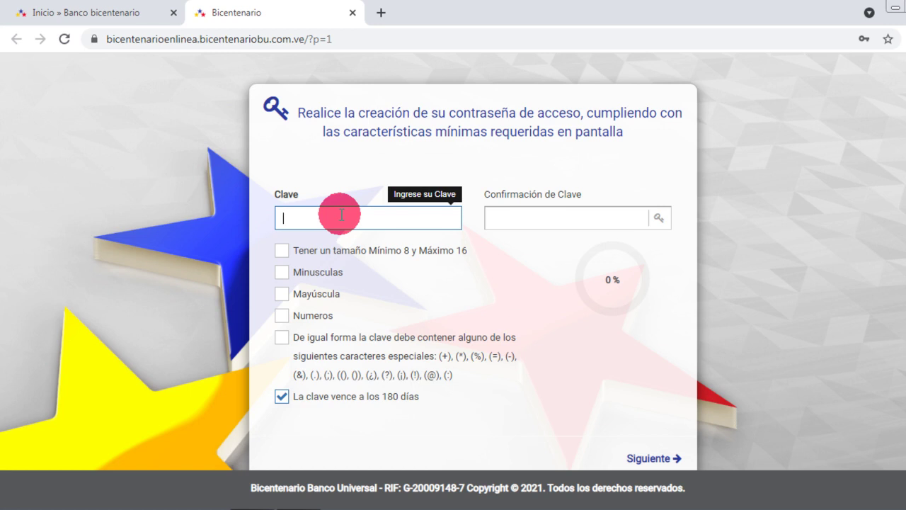
text(A)
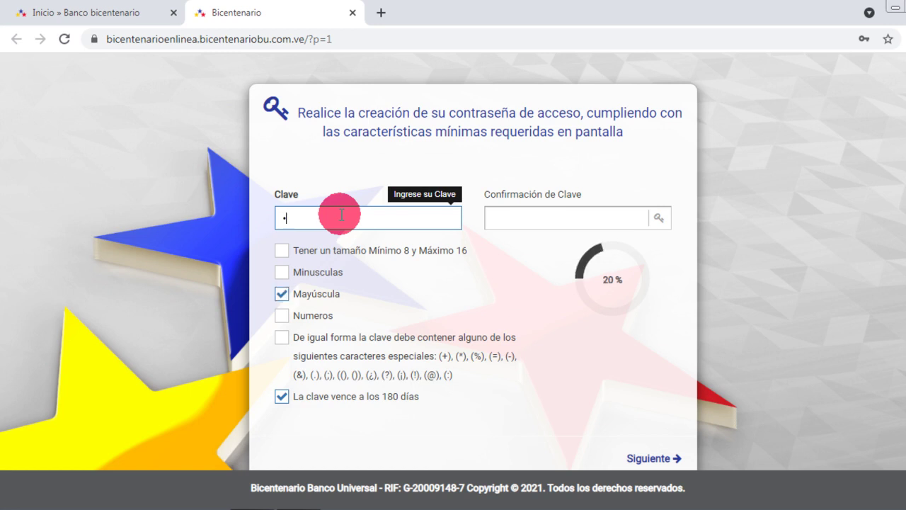
text(a)
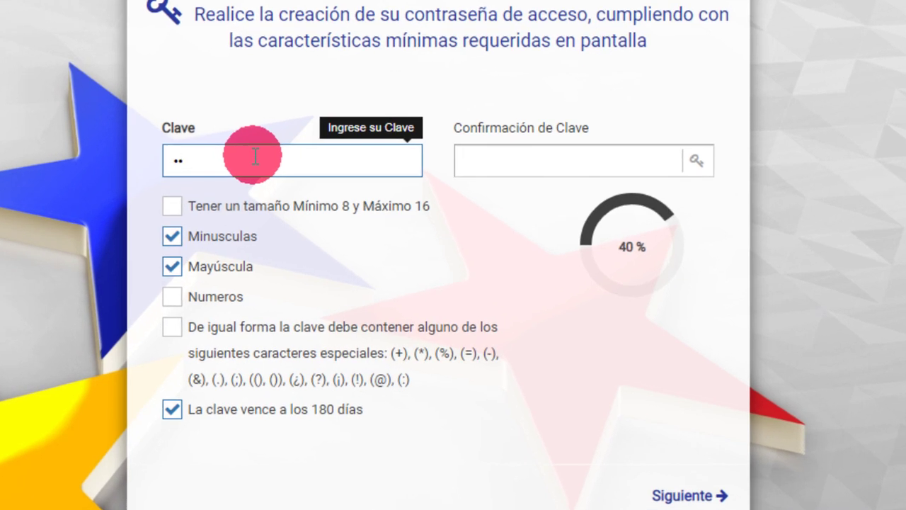
key(BackSpace)
key(BackSpace)
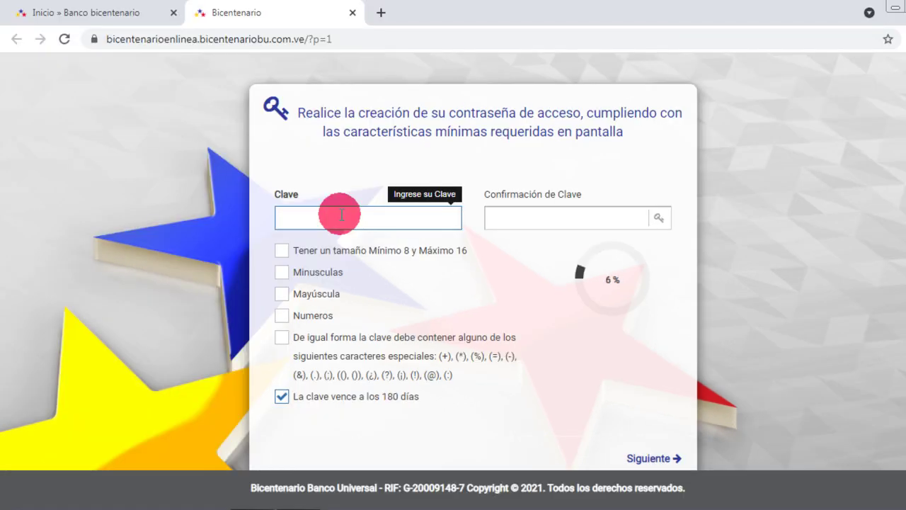
Enter the new access password in Clave, repeat it in Confirmación de Clave and continue the registration.
key(ctrl+v)
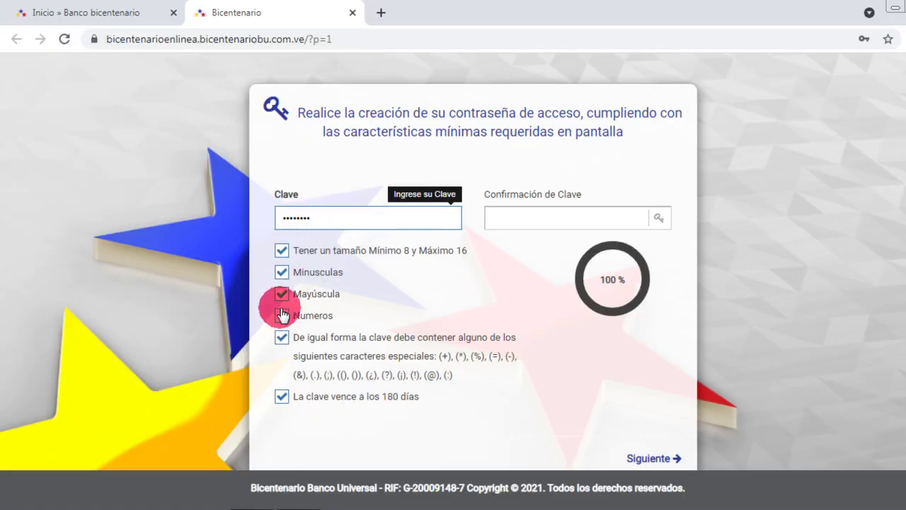
click(523, 216)
key(ctrl+v)
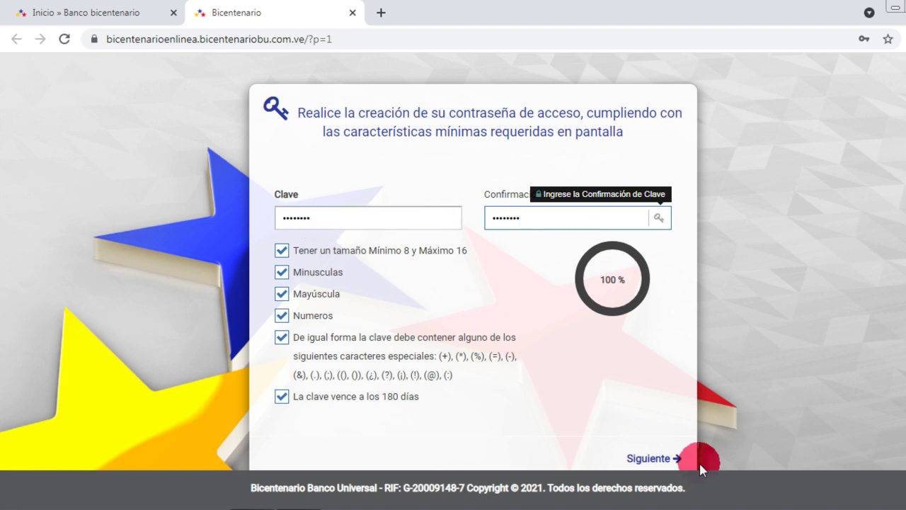
click(662, 458)
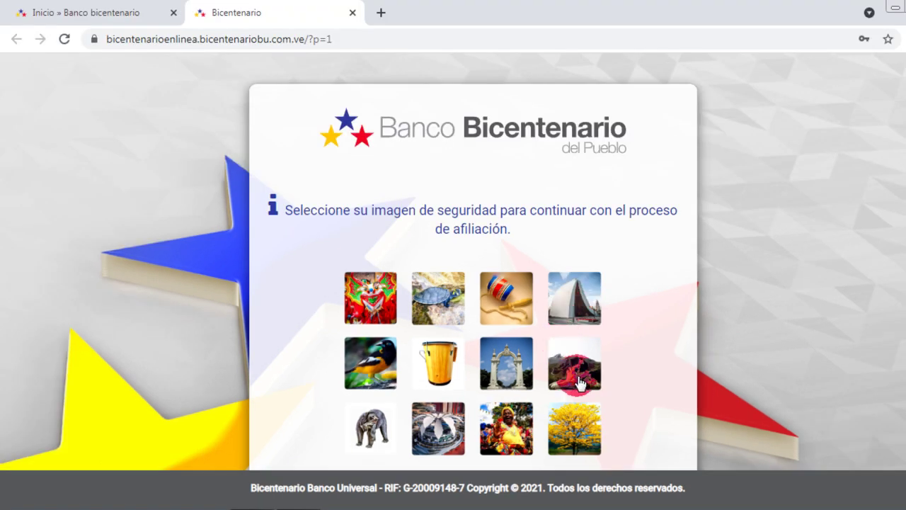
Choose the mountain picture as the security image and select the same picture again to confirm it.
click(577, 382)
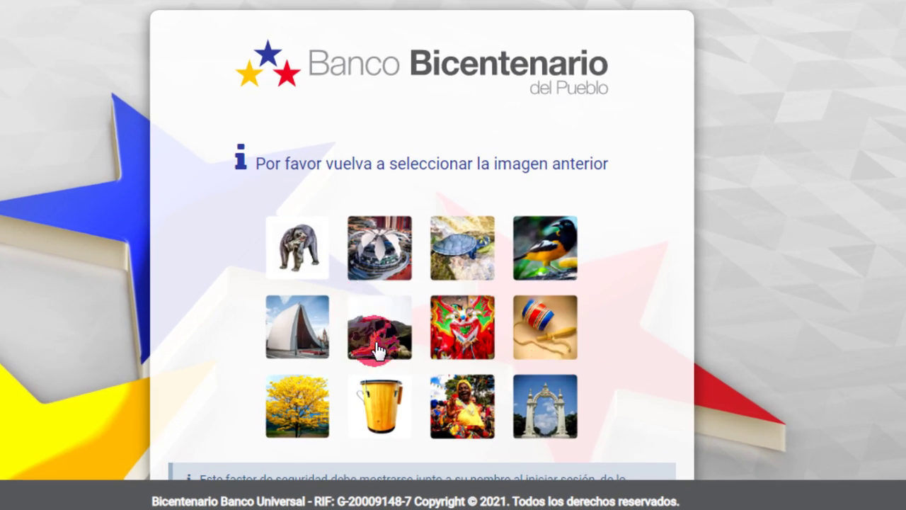
click(377, 347)
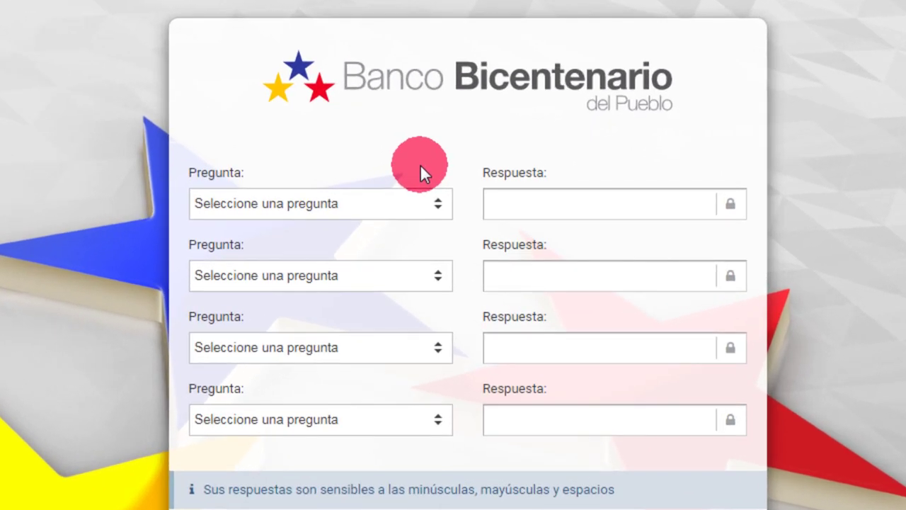
Choose the security questions Nombre de un Excelente Libro, Primer Empleo, A donde te gustaria Jubilarte and A donde fui la primera vez en Avion, answering each.
click(395, 214)
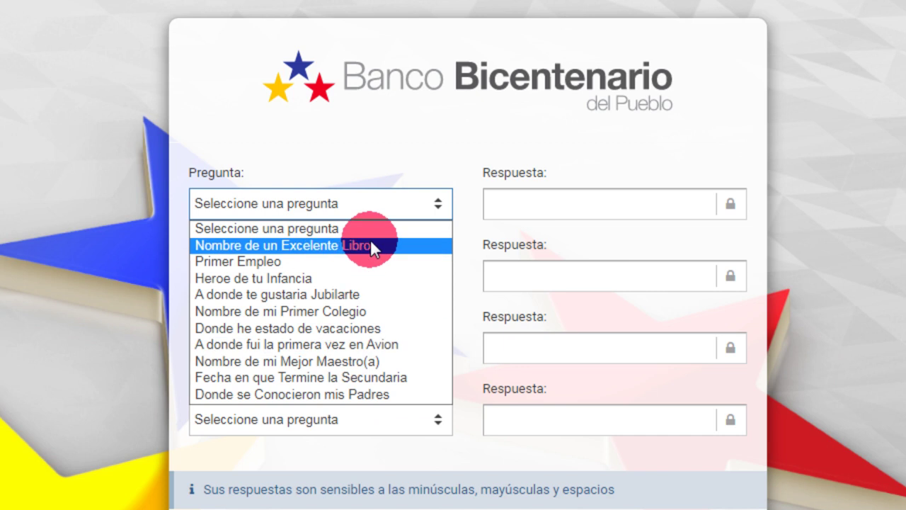
click(316, 246)
click(553, 204)
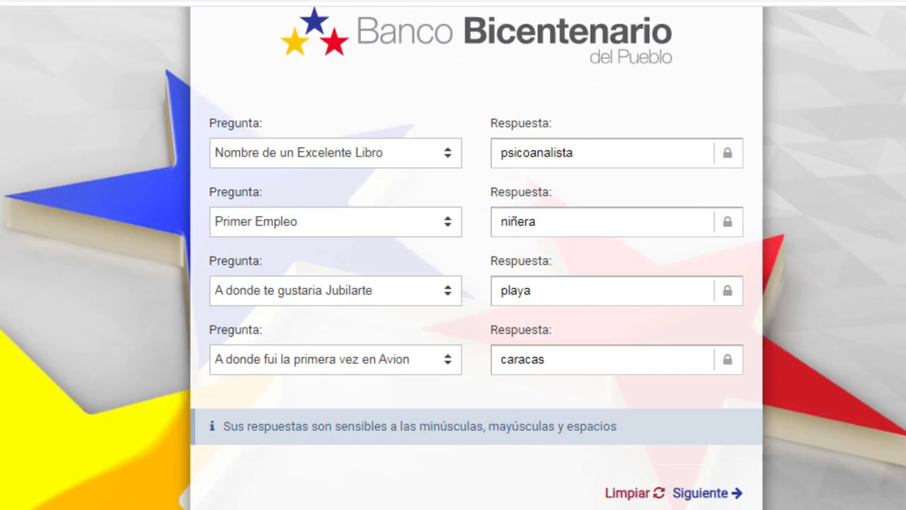
click(545, 359)
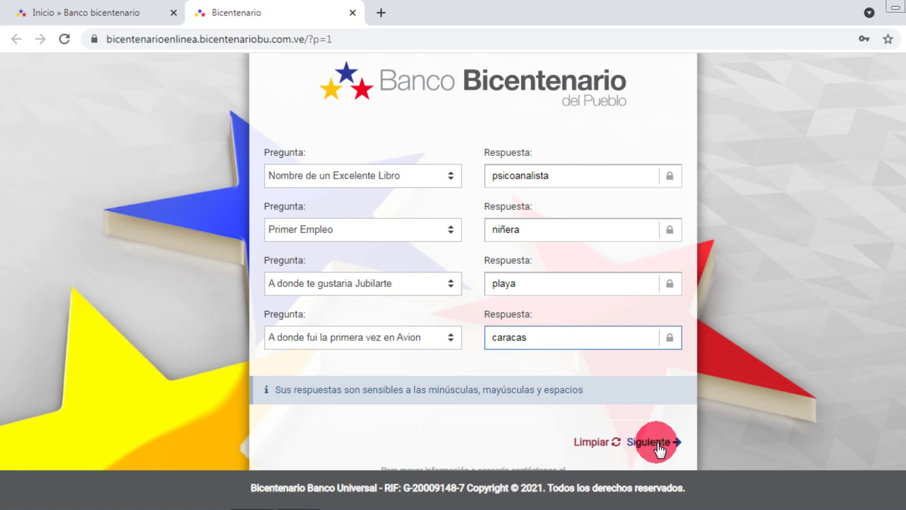
click(654, 443)
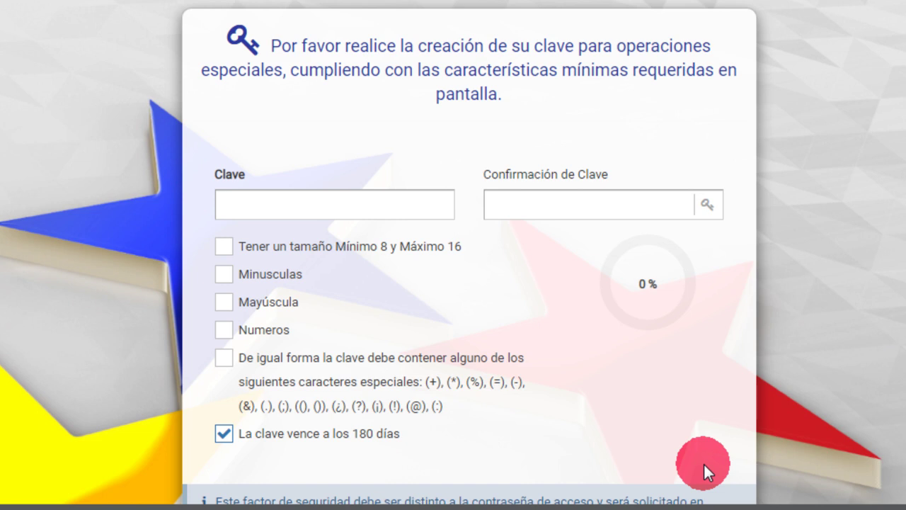
Enter and confirm the password for special operations, submit the registration and acknowledge its completion.
click(298, 209)
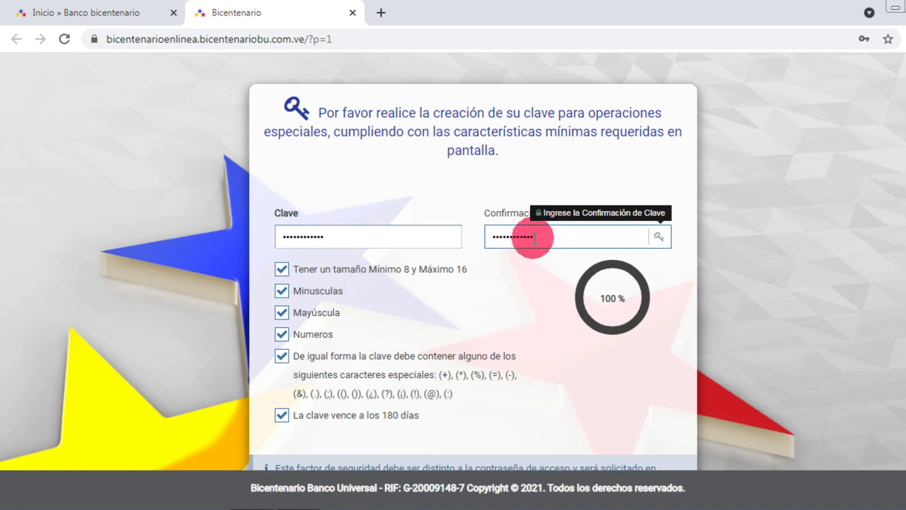
scroll(535, 239, down, 2)
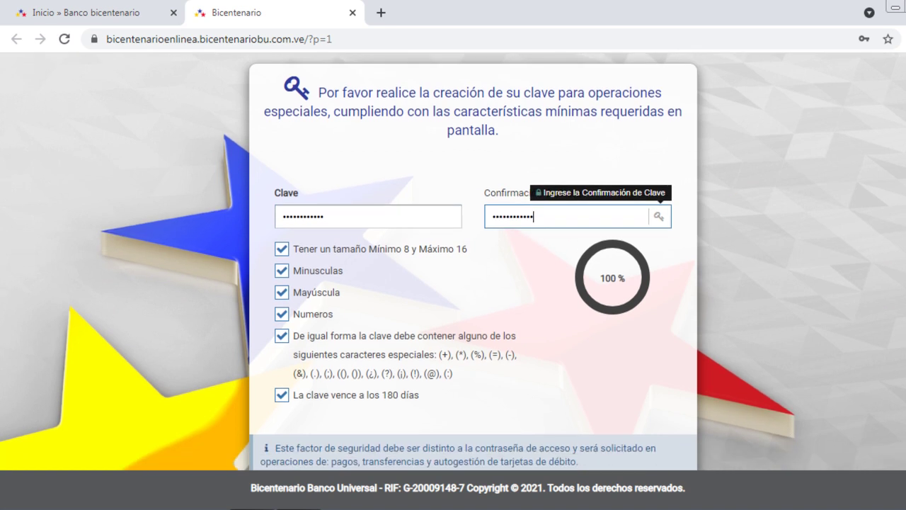
scroll(666, 434, down, 3)
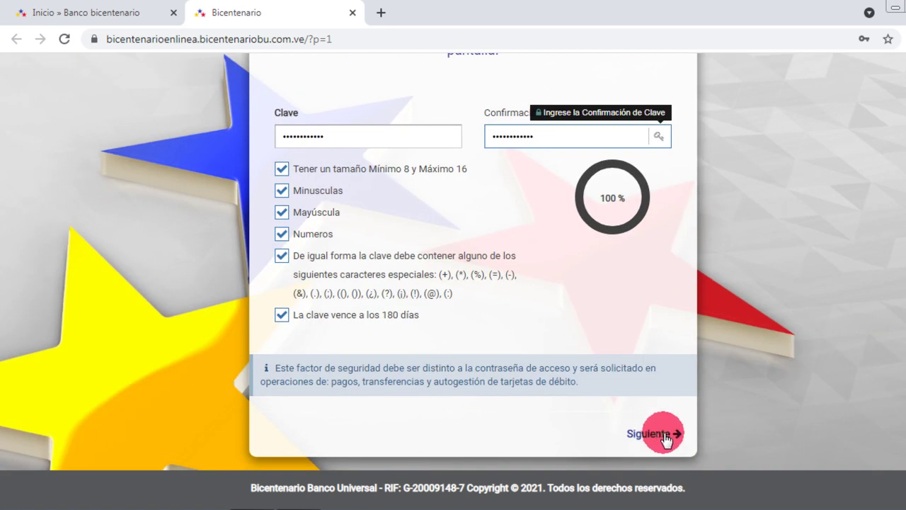
click(665, 435)
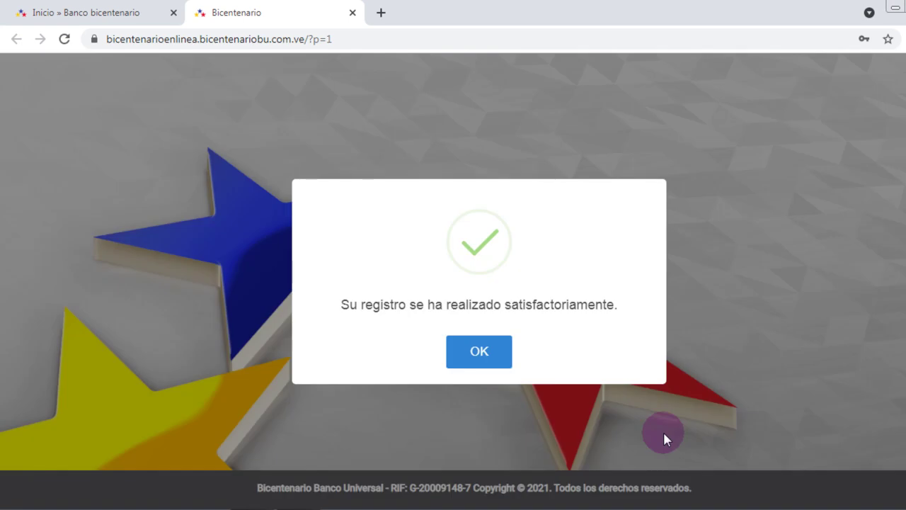
click(487, 359)
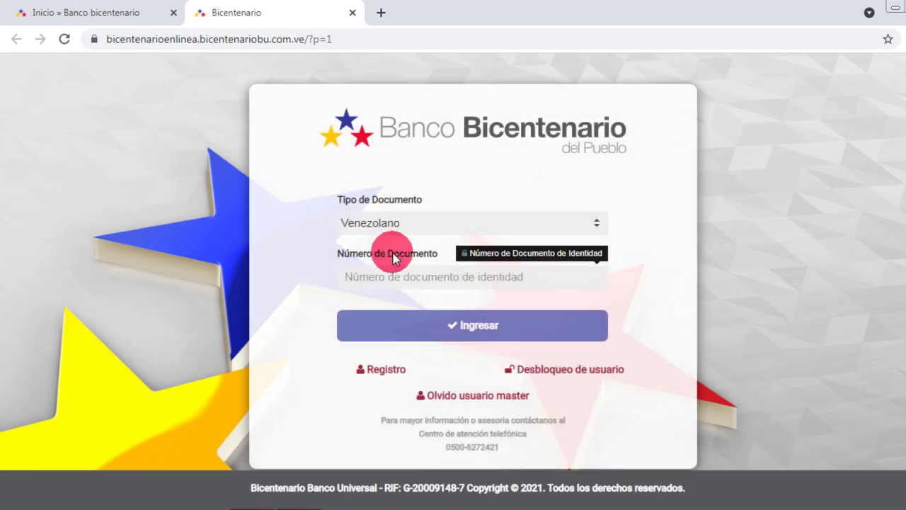
Close the registration page and log in from the bank's home page with the document number and access password.
click(394, 275)
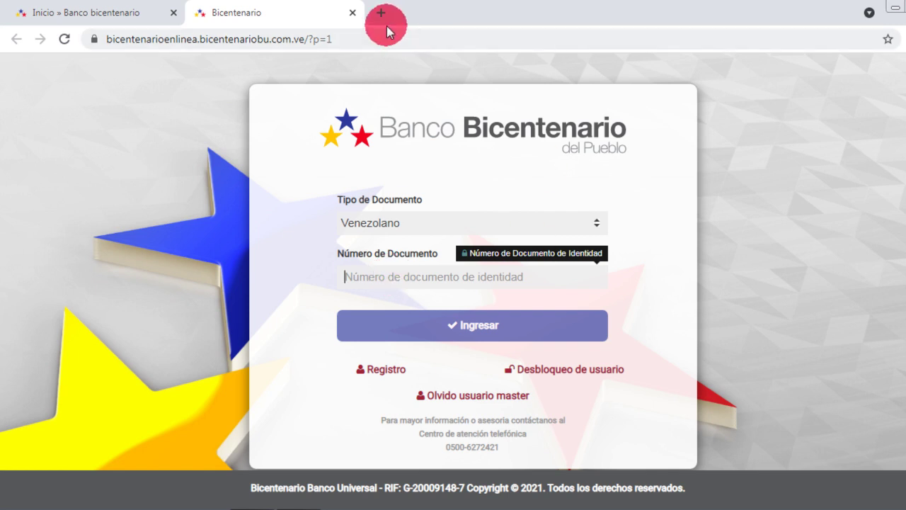
click(352, 12)
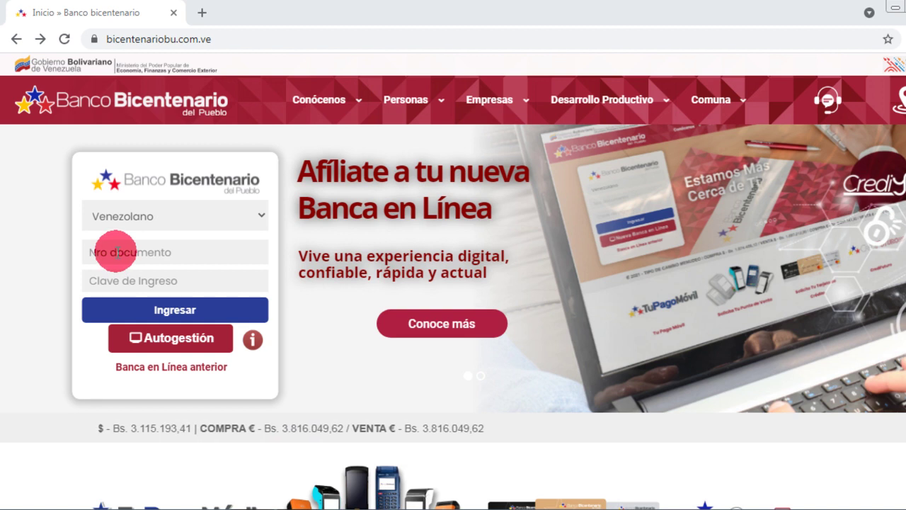
click(110, 282)
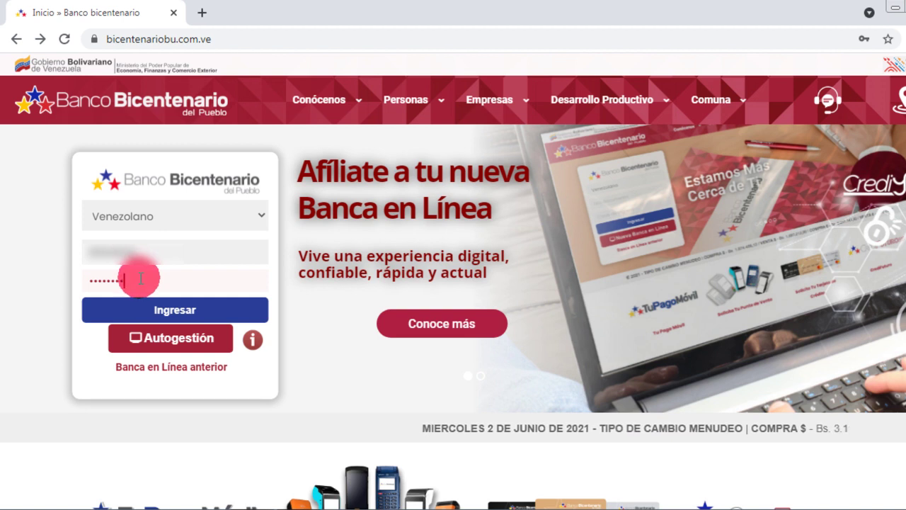
click(158, 309)
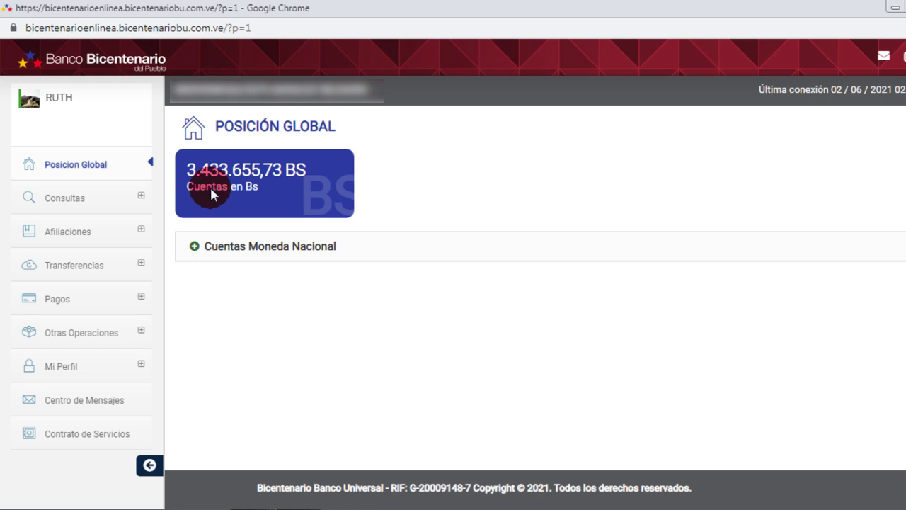
Examine the services offered under Consultas, Afiliaciones, Transferencias, Pagos, Otras Operaciones and Mi Perfil.
click(64, 200)
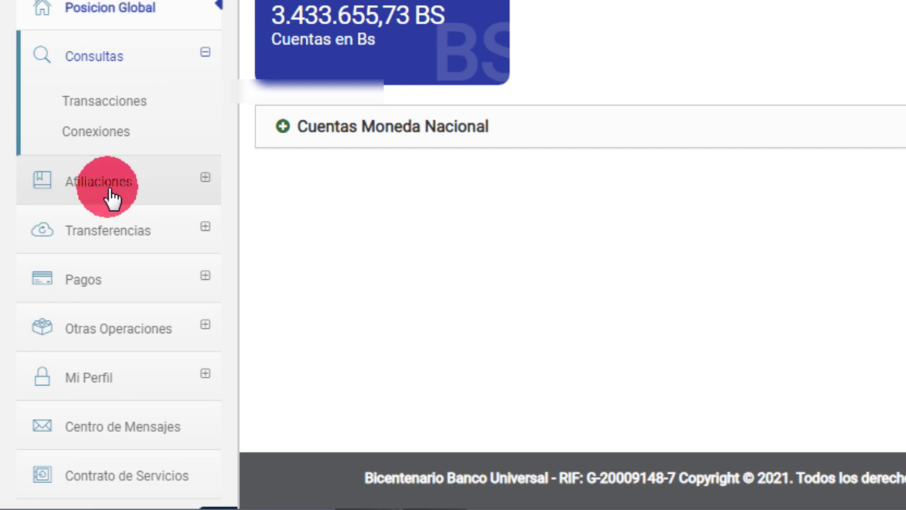
click(77, 290)
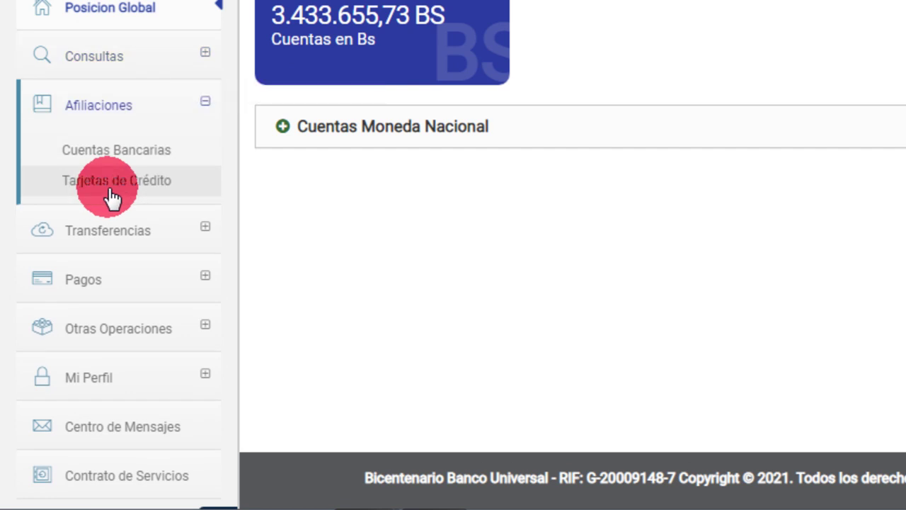
click(119, 242)
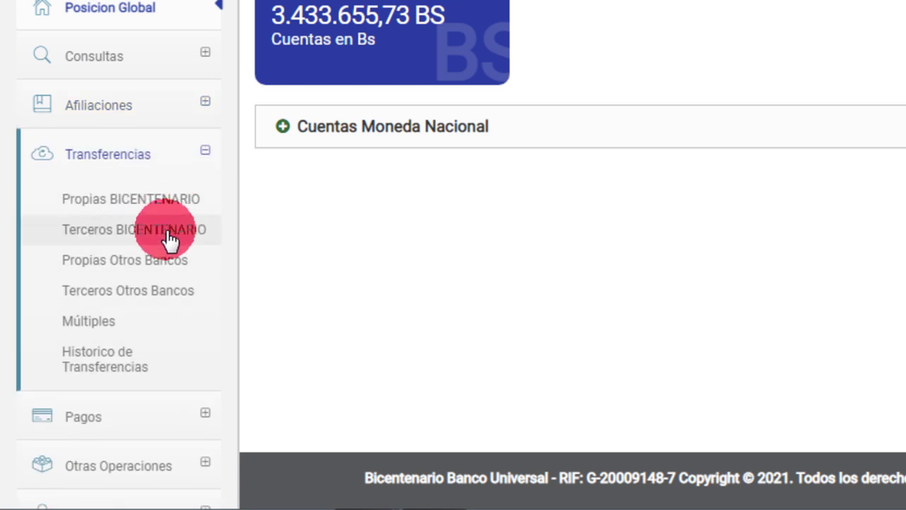
scroll(273, 305, down, 3)
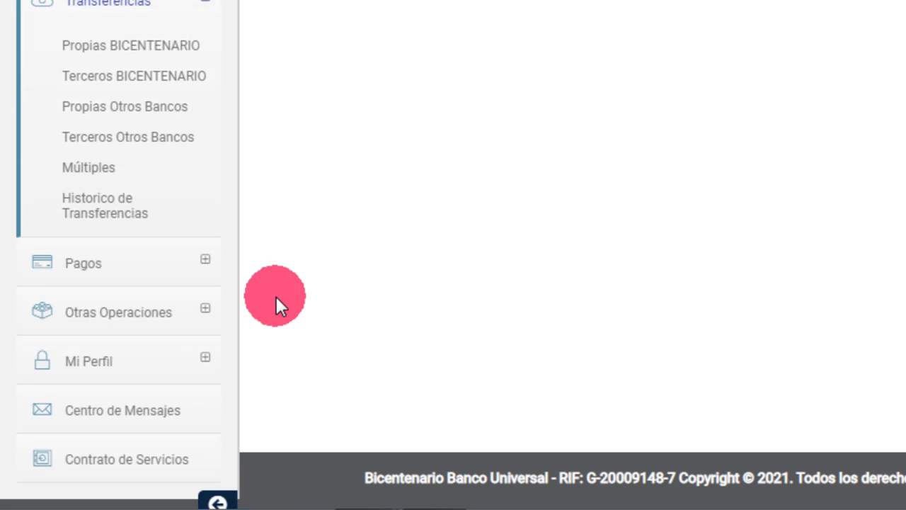
click(88, 250)
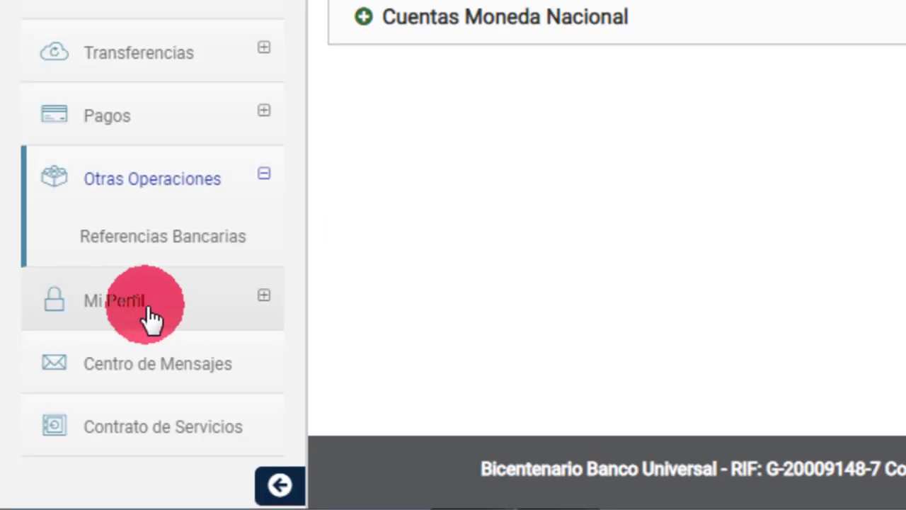
click(150, 312)
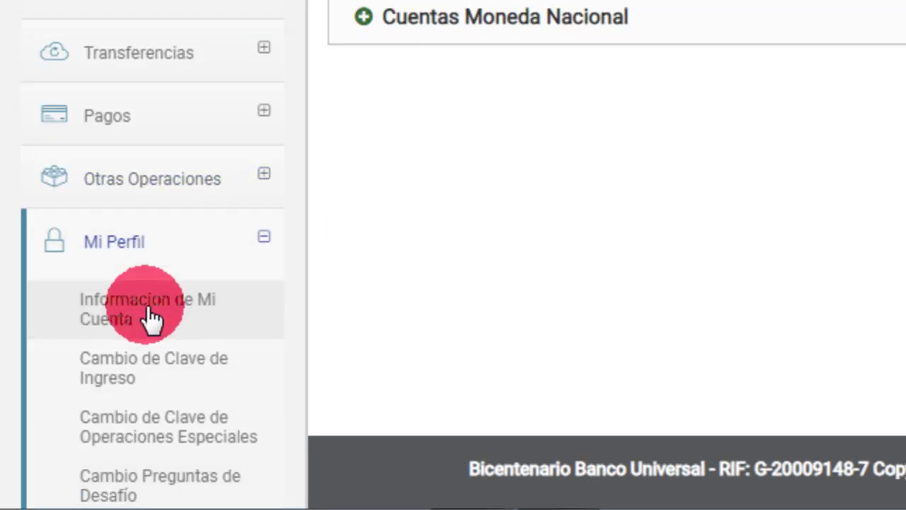
scroll(340, 186, down, 4)
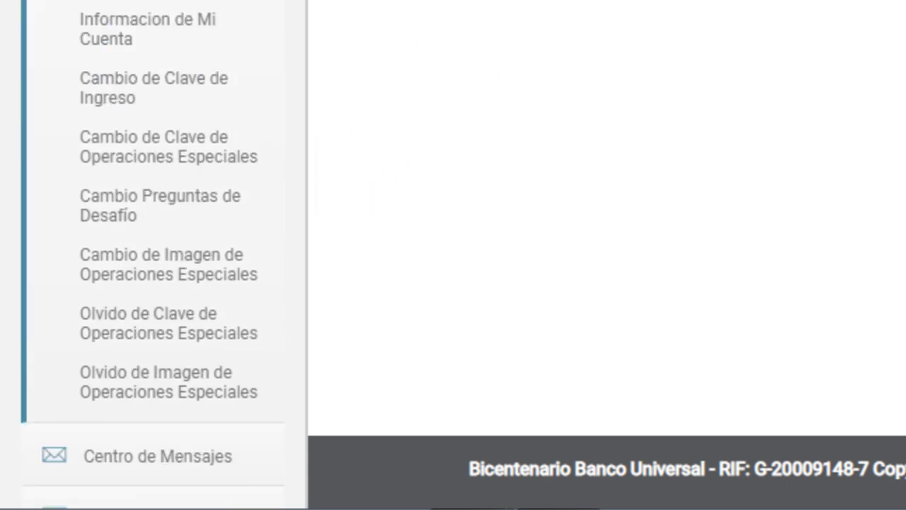
Open the Informacion de Mi Cuenta profile option and continue to the picture choices for creating a special operations image.
click(160, 40)
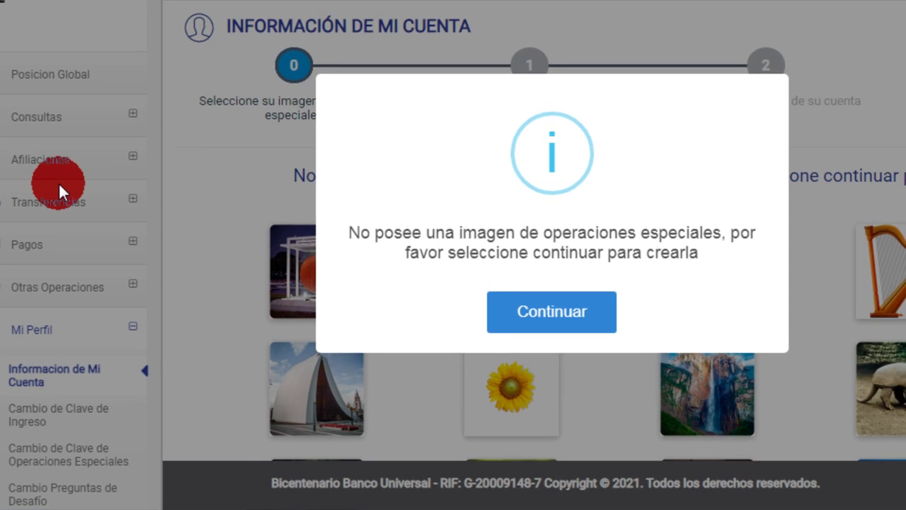
click(587, 323)
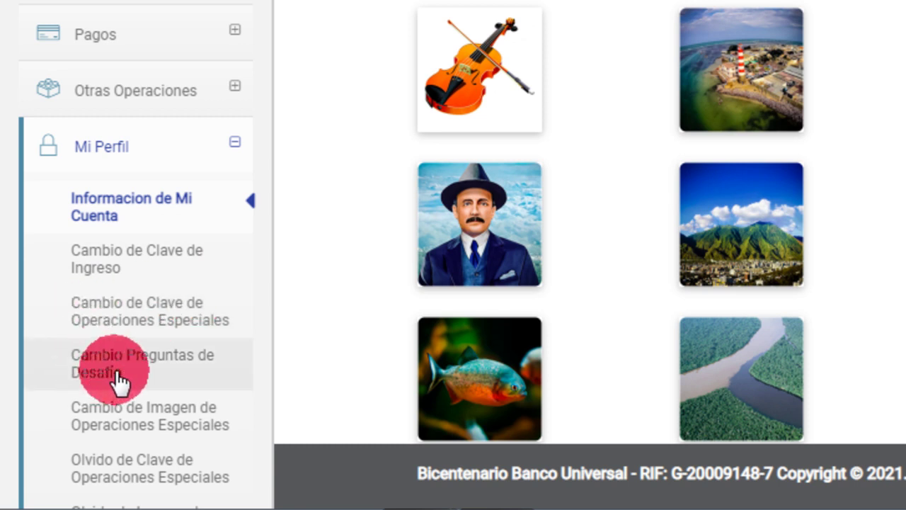
scroll(117, 382, down, 3)
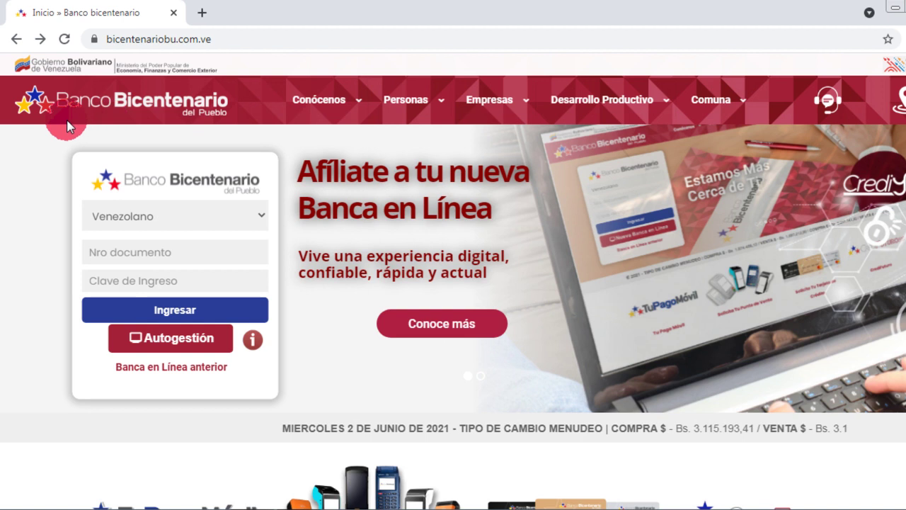
View the previous online banking's login page for Personas from the bank's home page, then close it and the access dialog.
mouse_move(319, 99)
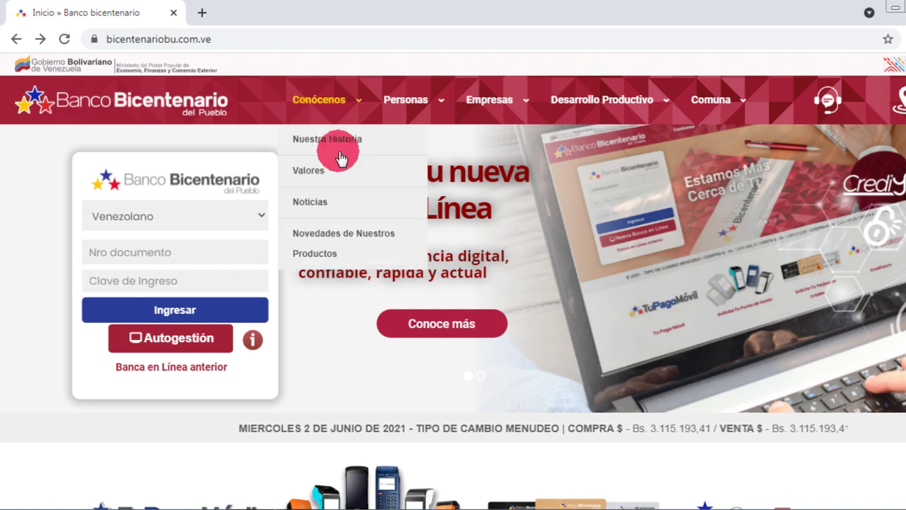
click(155, 369)
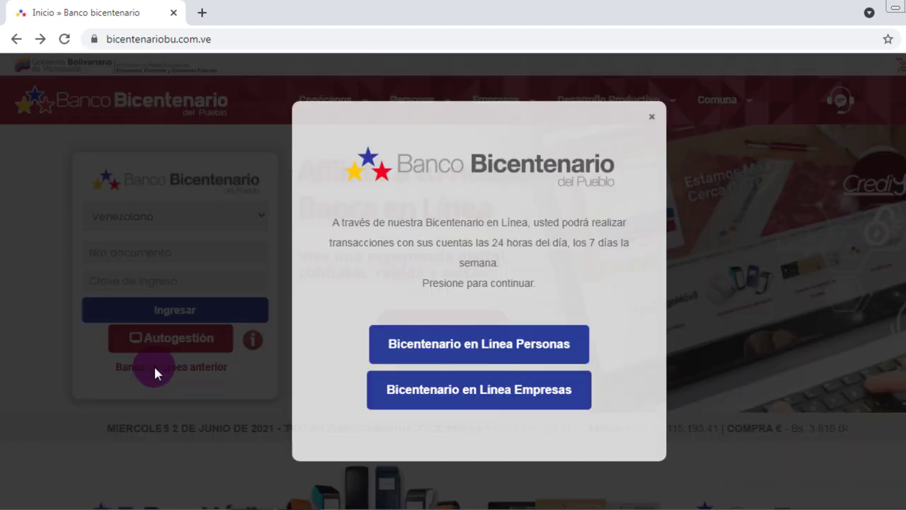
click(473, 343)
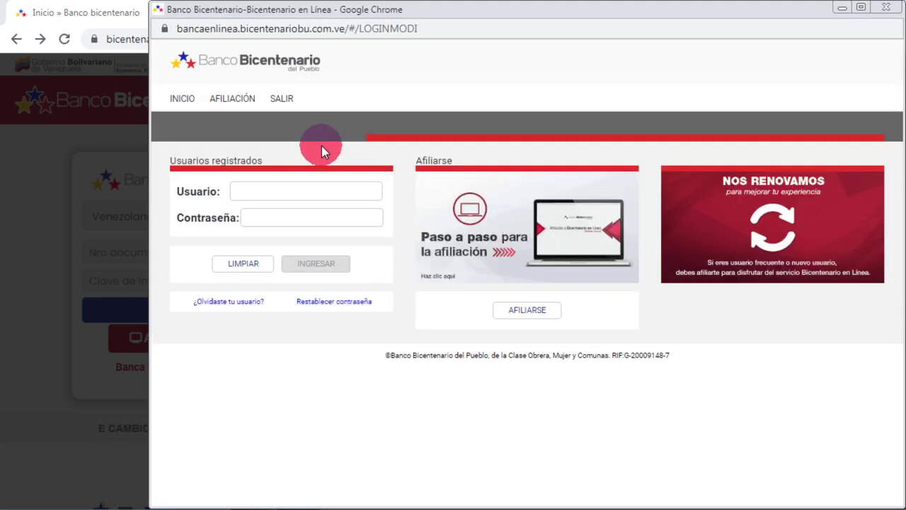
click(331, 190)
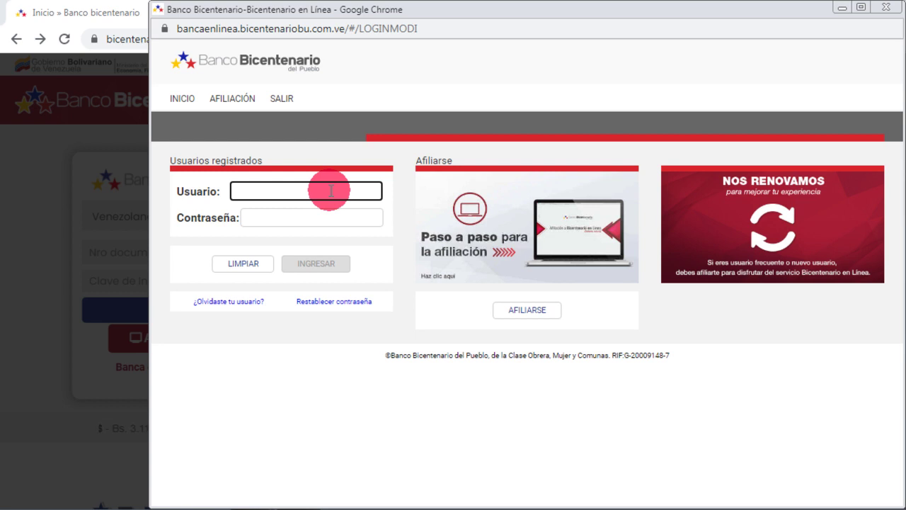
click(885, 8)
click(651, 117)
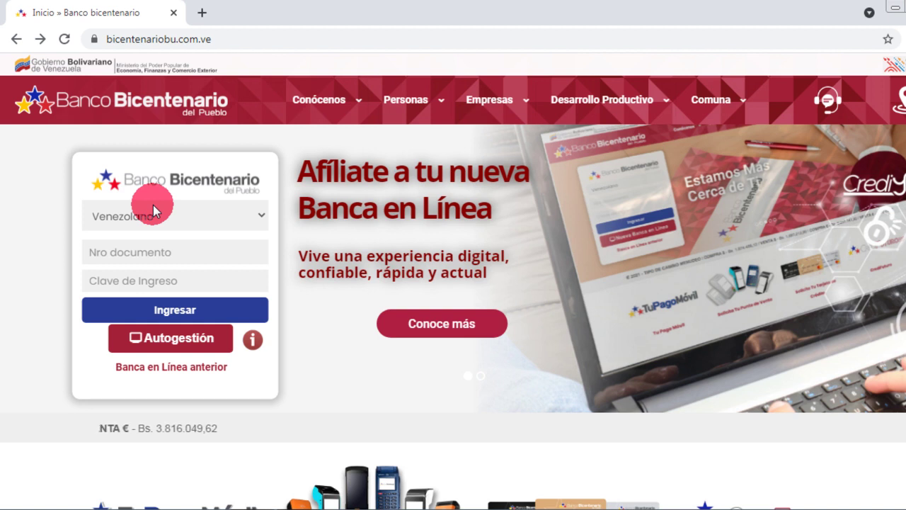
click(145, 281)
click(155, 345)
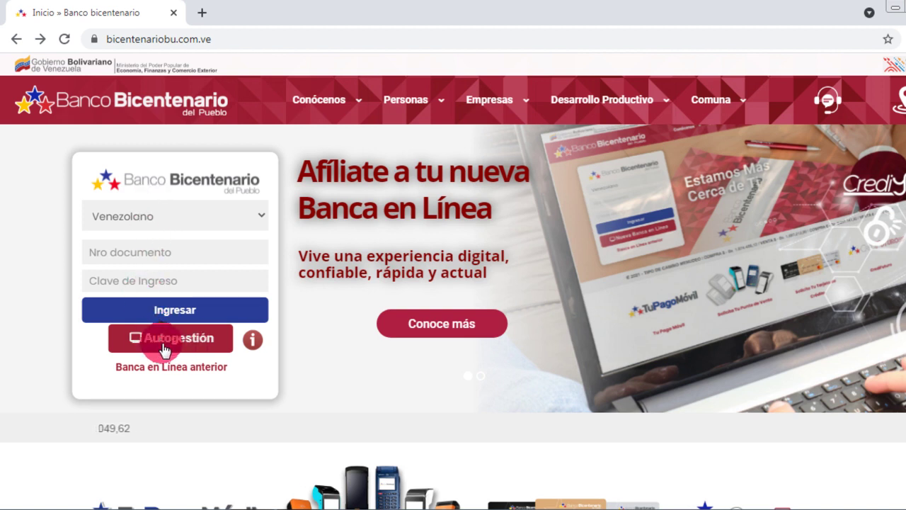